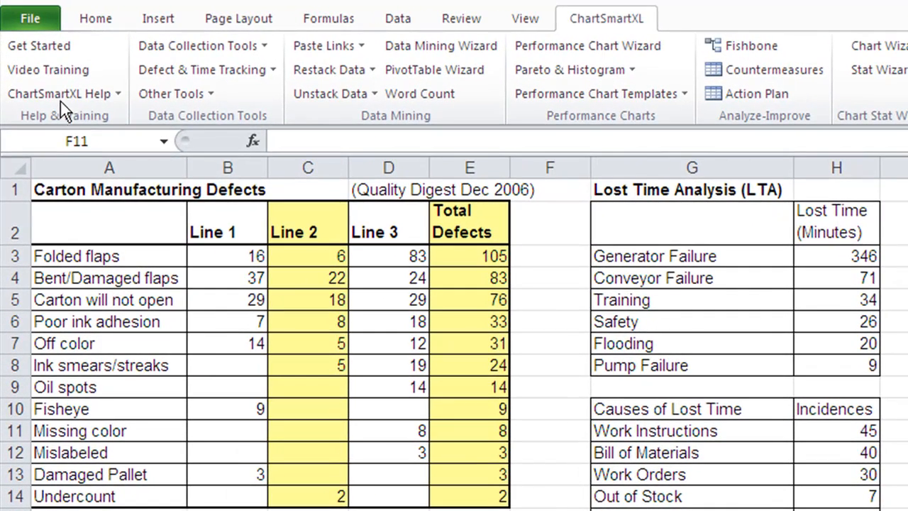
Open the pareto.xlsx workbook from the ChartSmartXL test data
click(60, 95)
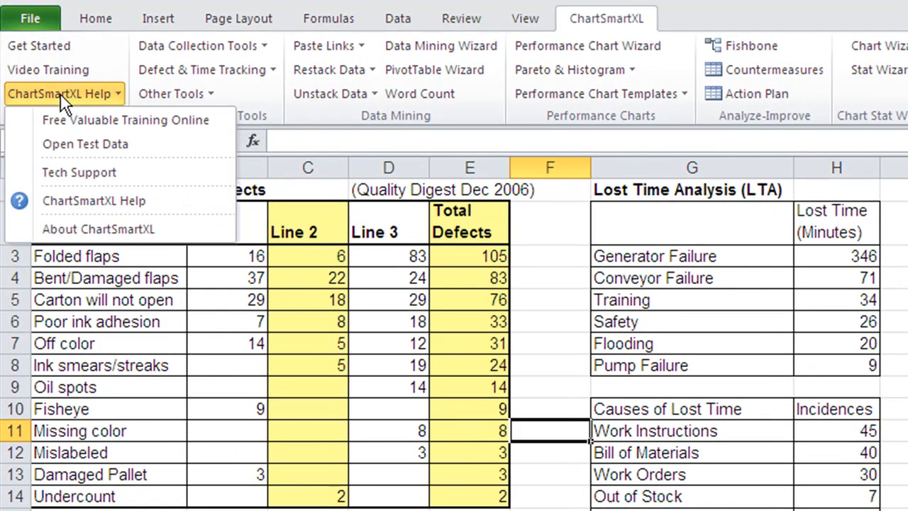
click(82, 143)
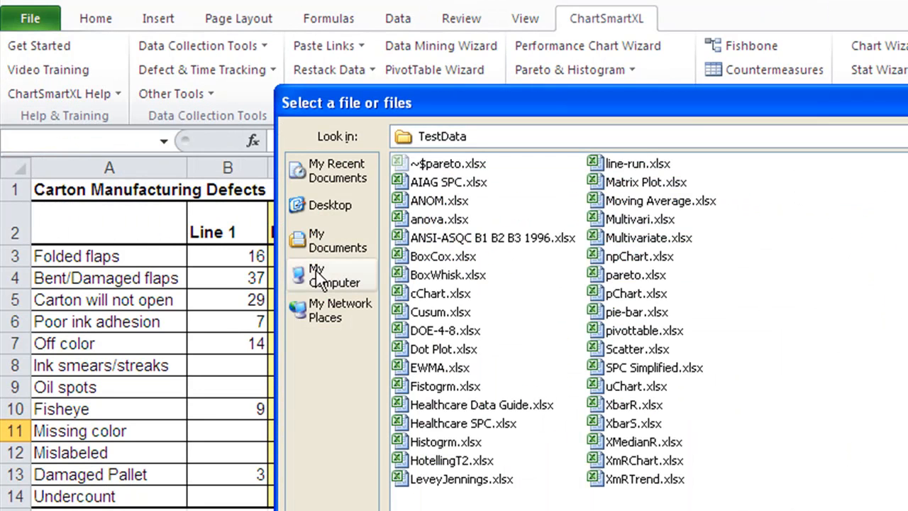
click(615, 279)
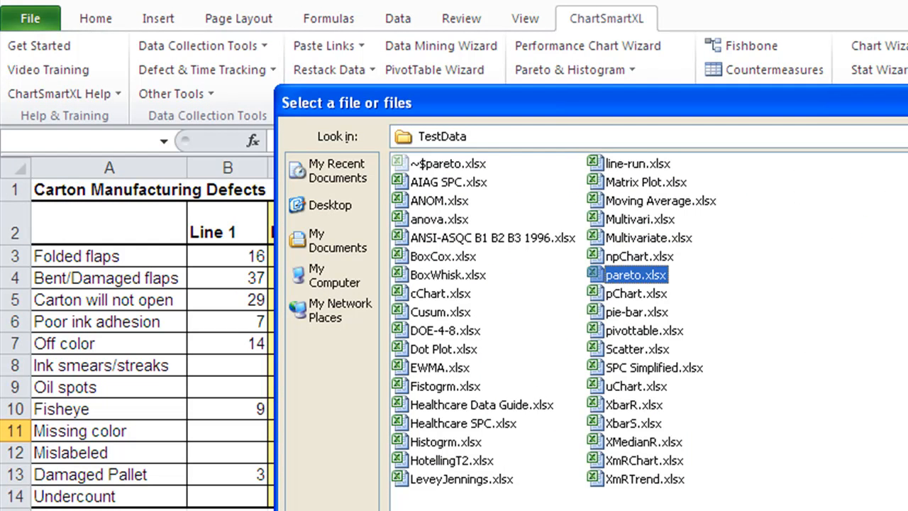
key(Return)
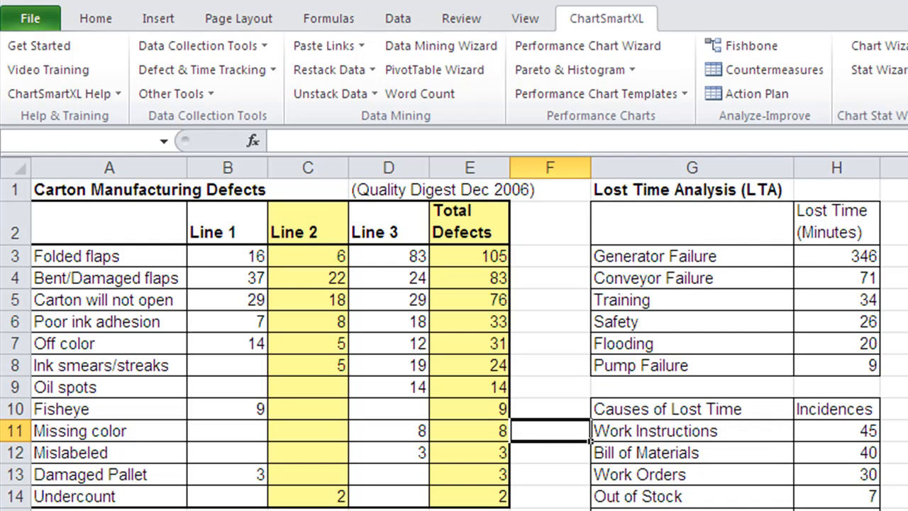
Create a Pareto chart of the carton defect names and Total Defects, summarizing after 9 bars, titled Total Defects, with X axis title Categories
drag(116, 496, 92, 224)
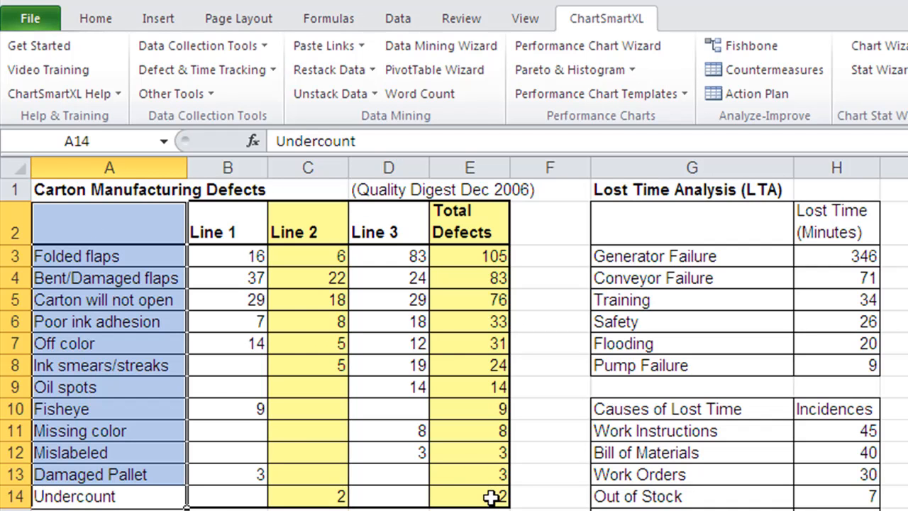
drag(220, 494, 156, 496)
drag(482, 496, 485, 229)
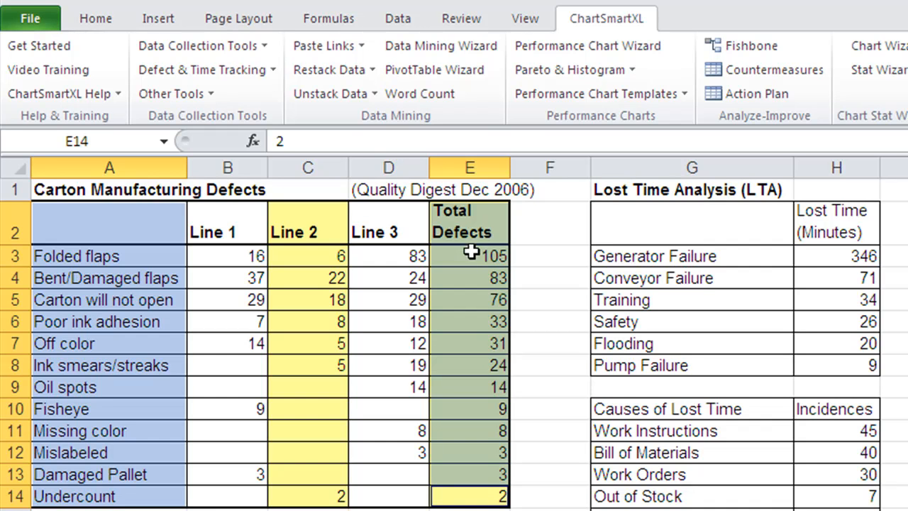
click(536, 67)
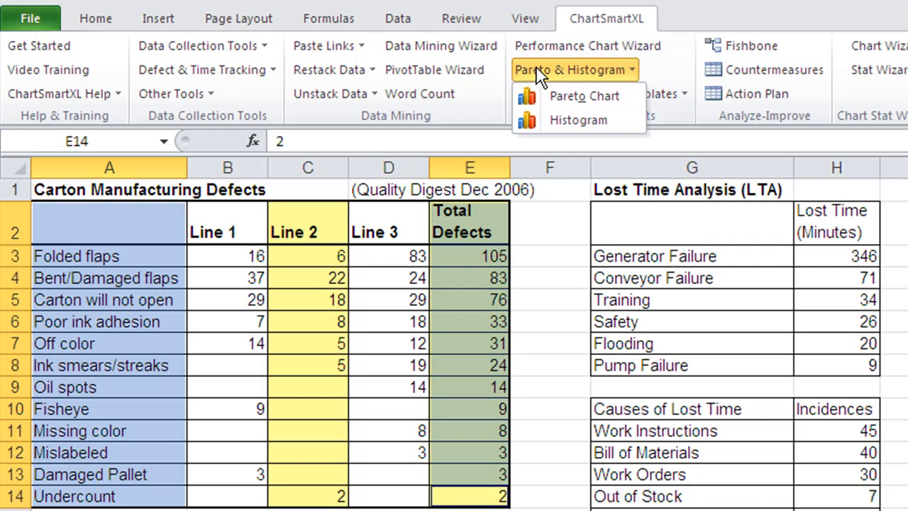
click(565, 97)
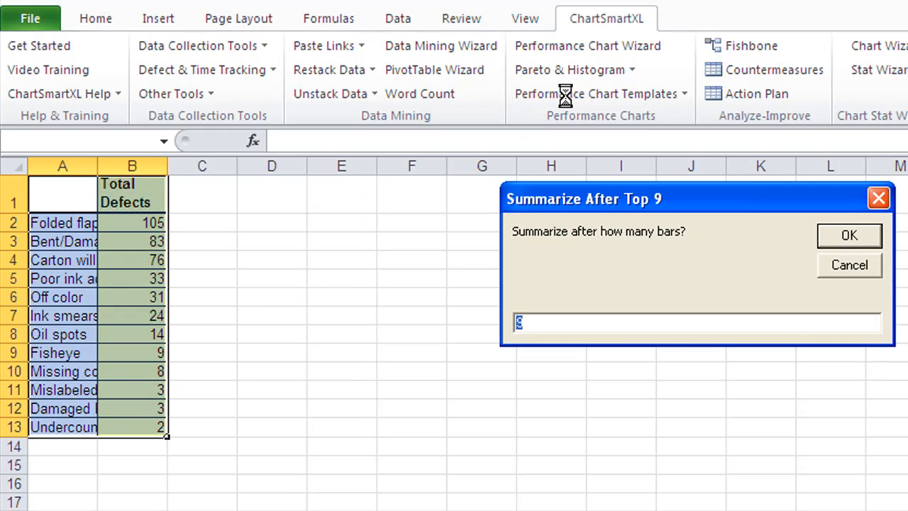
key(Return)
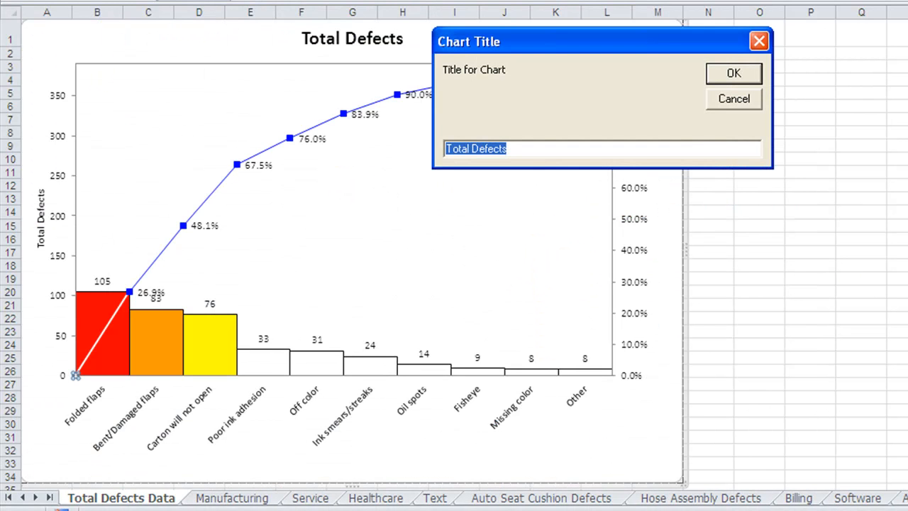
key(Return)
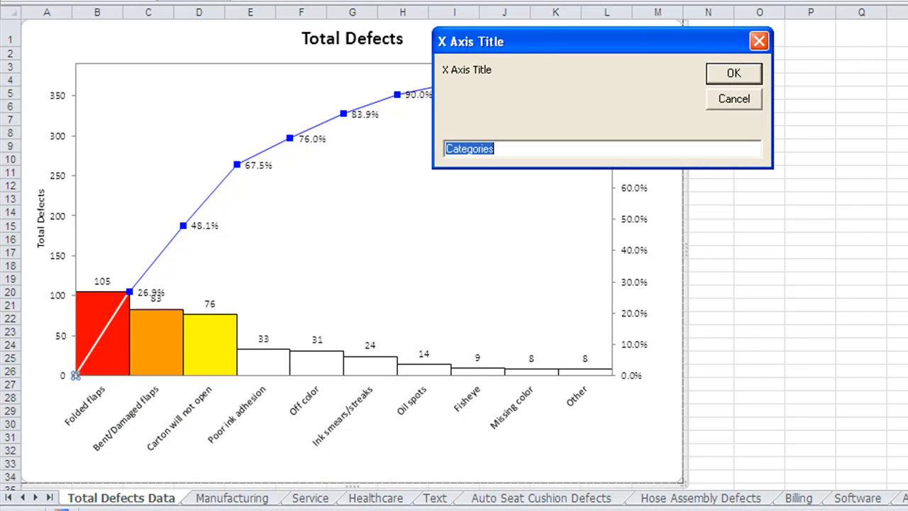
key(Return)
key(Return)
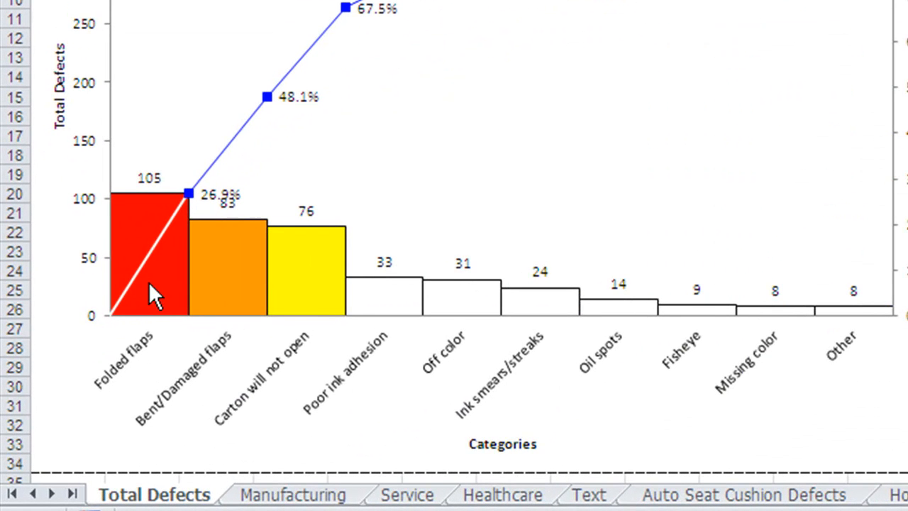
mouse_move(309, 264)
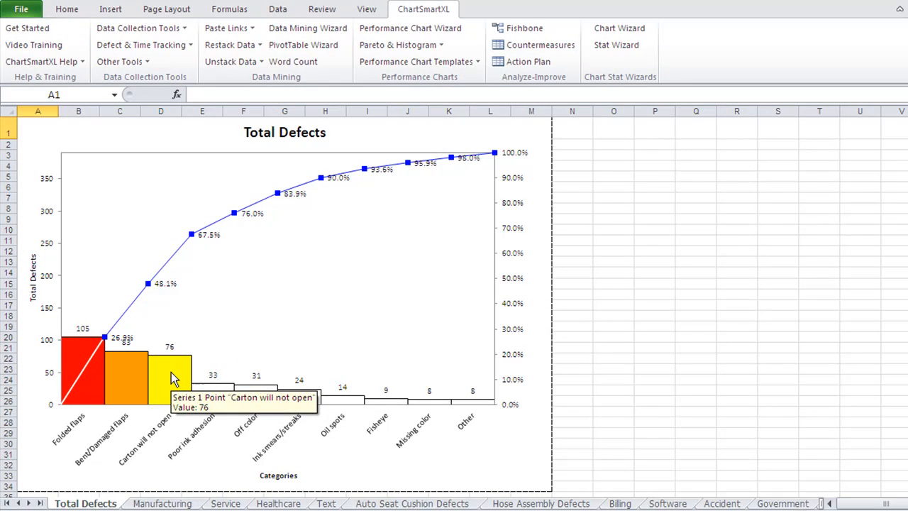
Create a Pareto chart from the Restaurant Complaints table A1:B9 on the Service sheet, titled Number with X axis title Restaurant Complaints
click(225, 503)
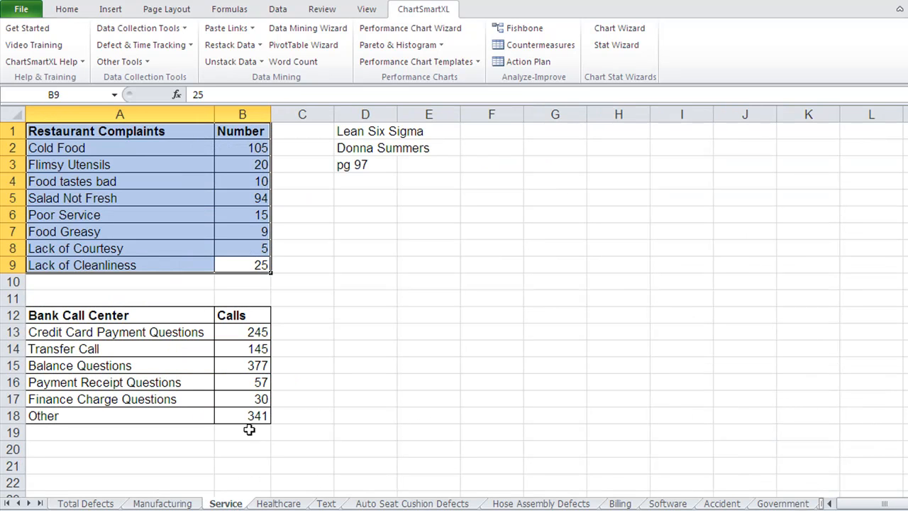
drag(245, 262, 112, 119)
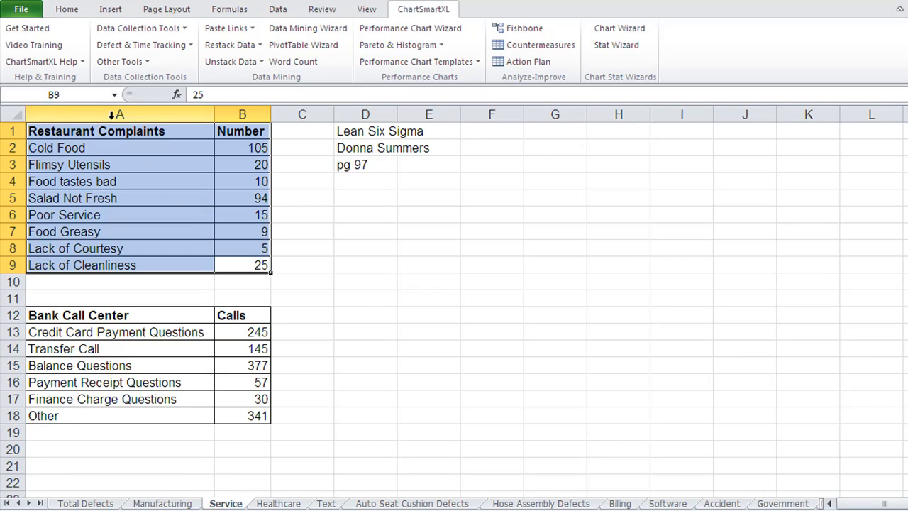
click(399, 46)
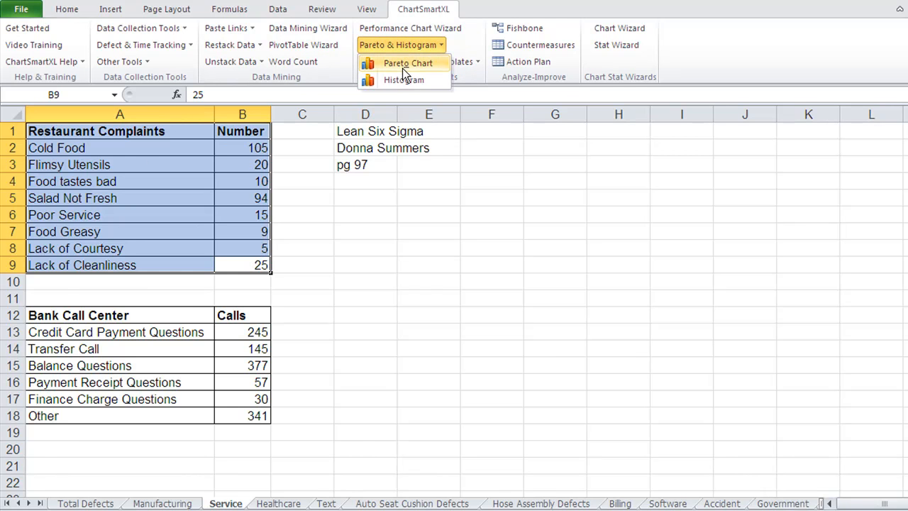
click(402, 62)
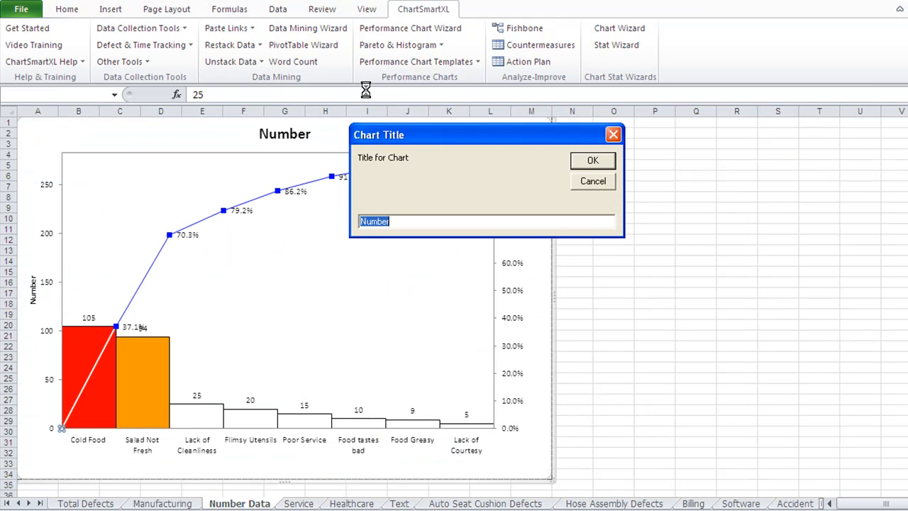
key(Return)
key(Return)
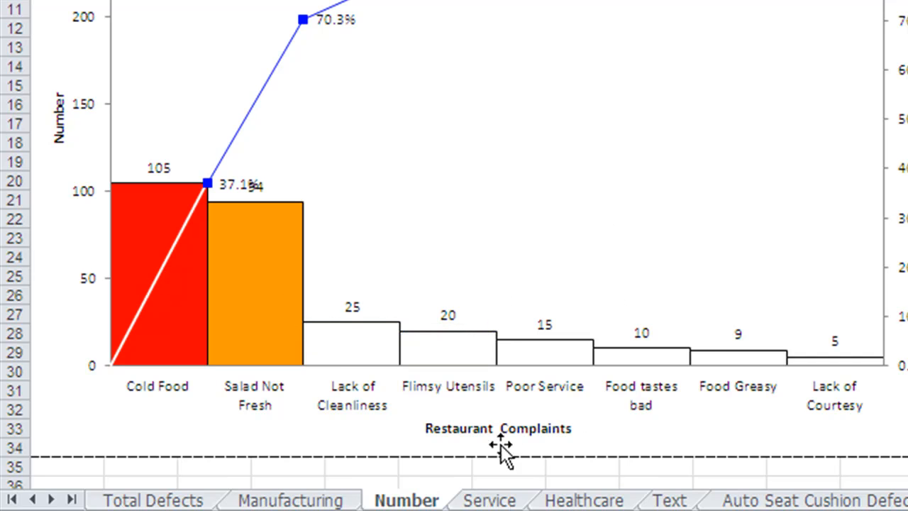
Create a Pareto chart from the Surgical Retained Foreign Objects table A8:B12 on the Healthcare sheet, titled # RFOs
click(573, 501)
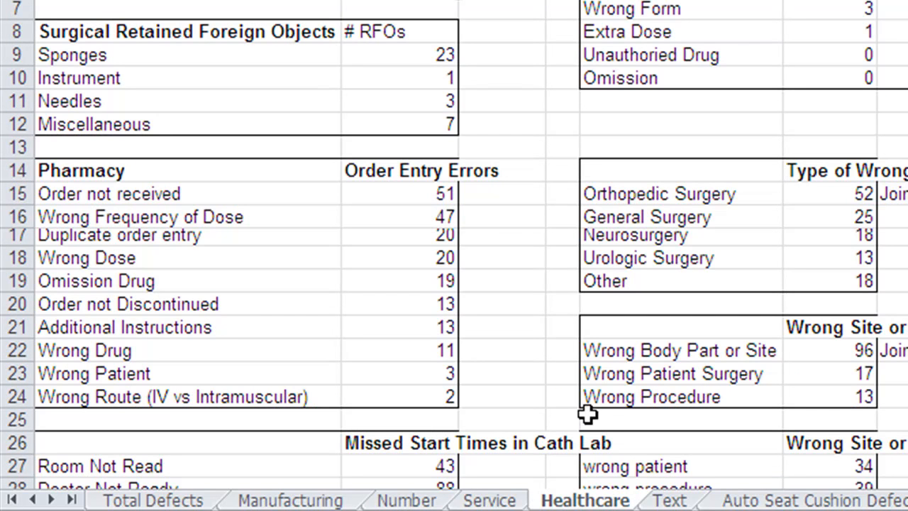
drag(413, 127, 229, 32)
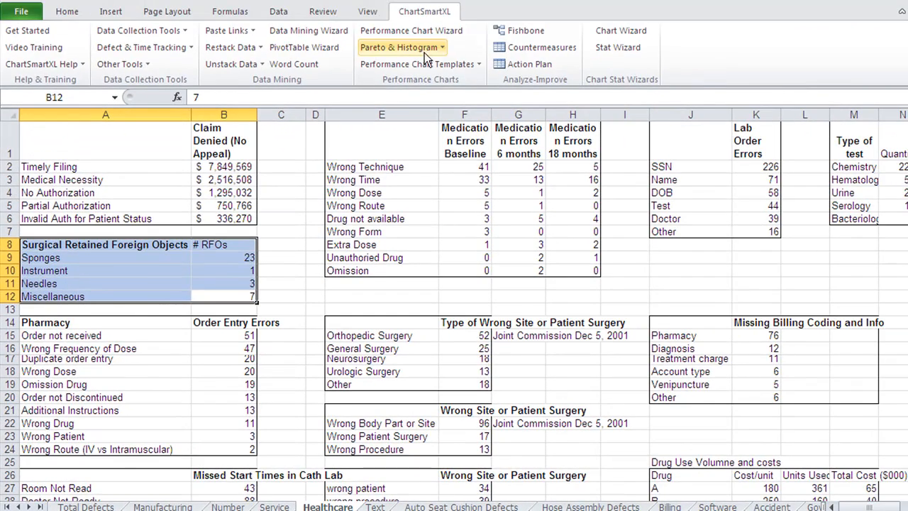
click(421, 17)
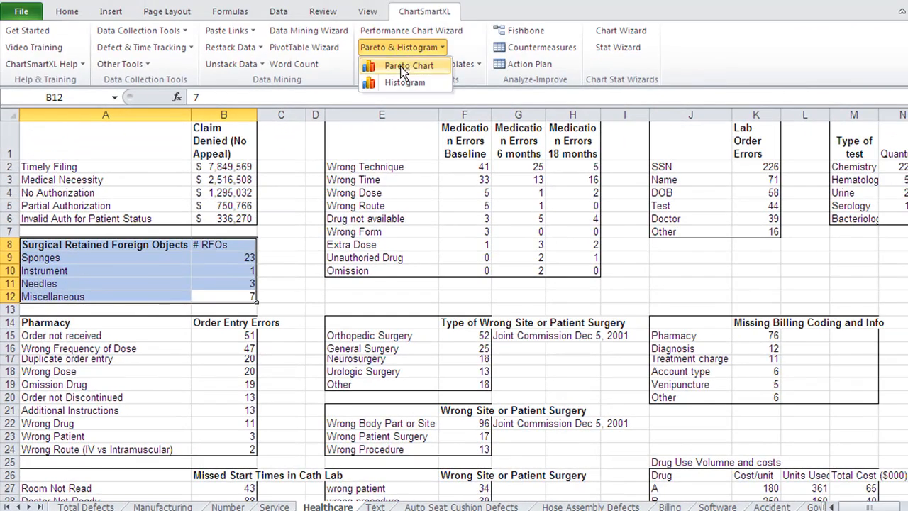
click(402, 67)
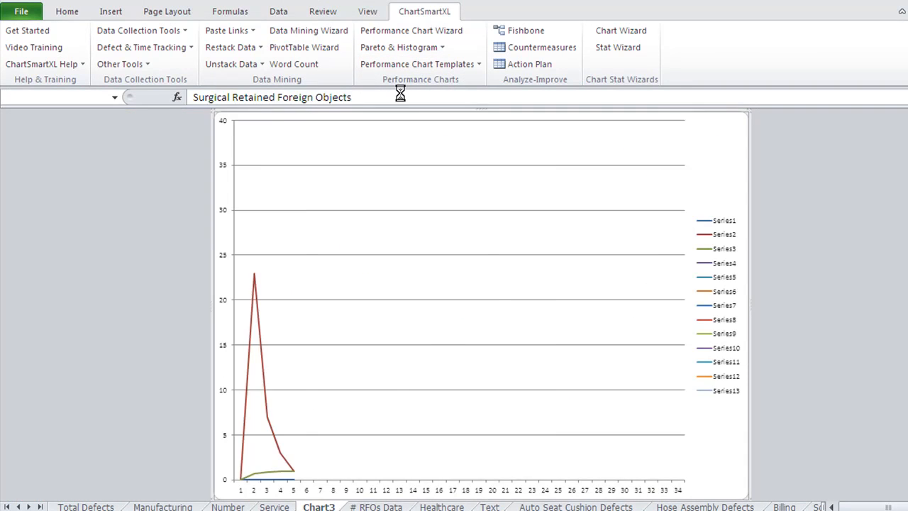
key(Return)
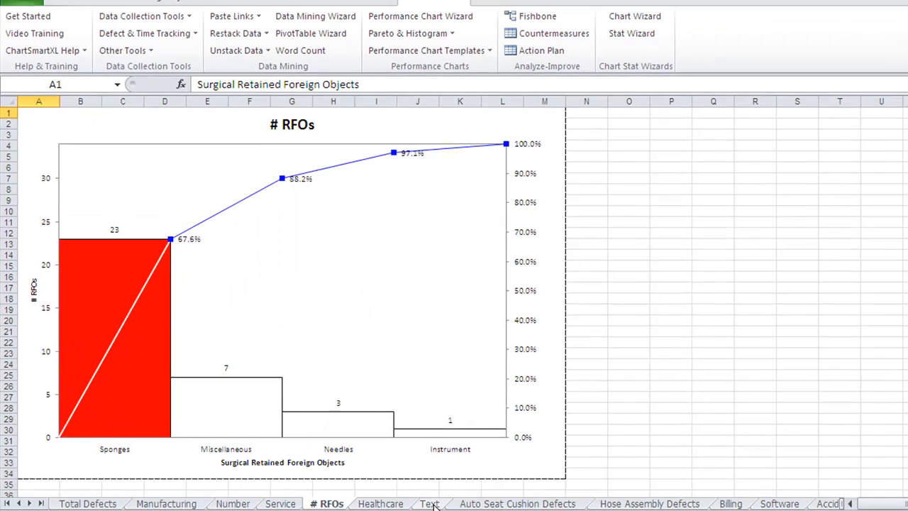
Create a Pareto chart from the Defect text column on the Text sheet, summarizing after 9 bars, with title Defect and X axis title Categories
click(769, 505)
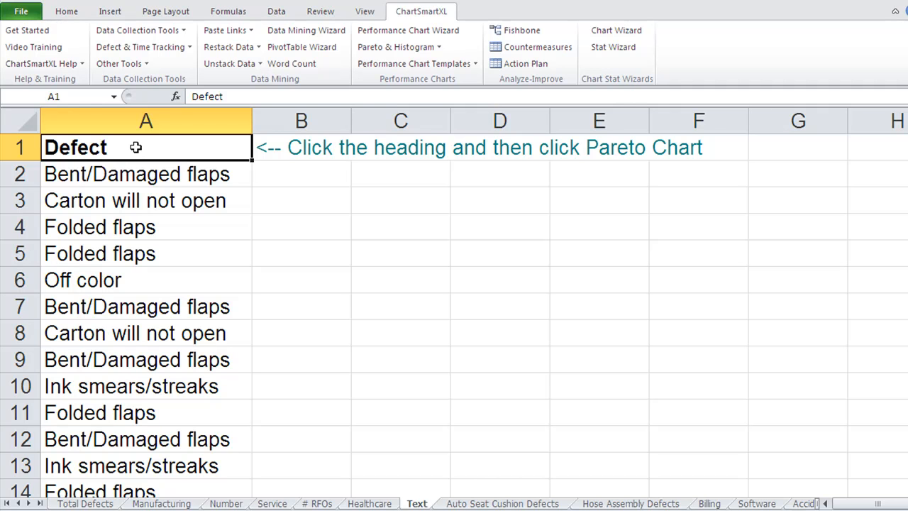
click(383, 46)
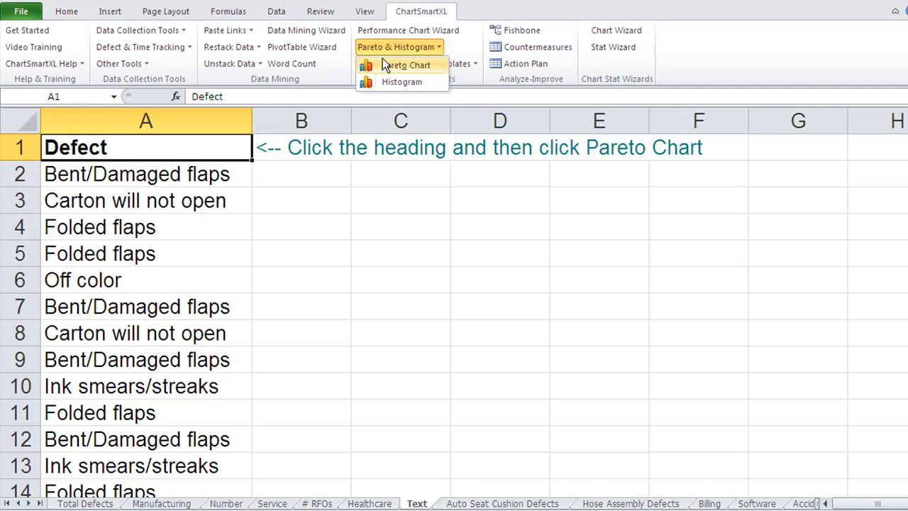
click(382, 61)
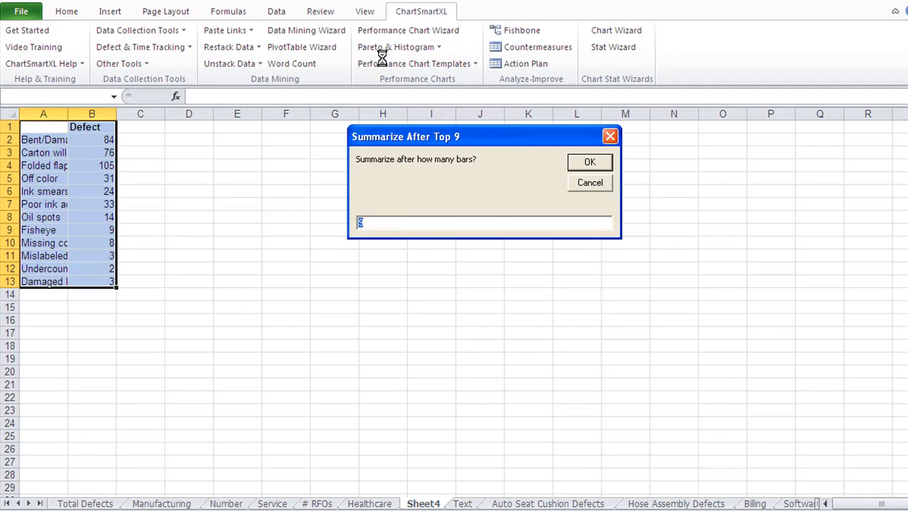
key(Return)
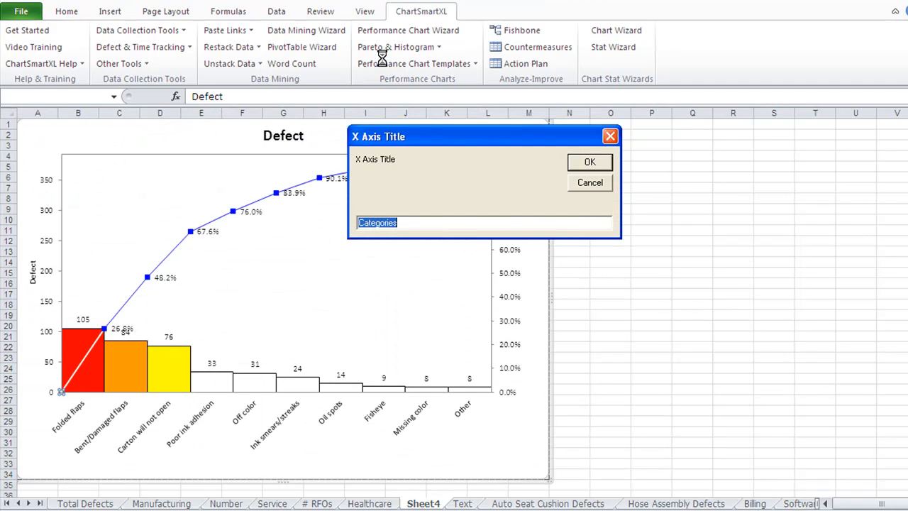
key(Return)
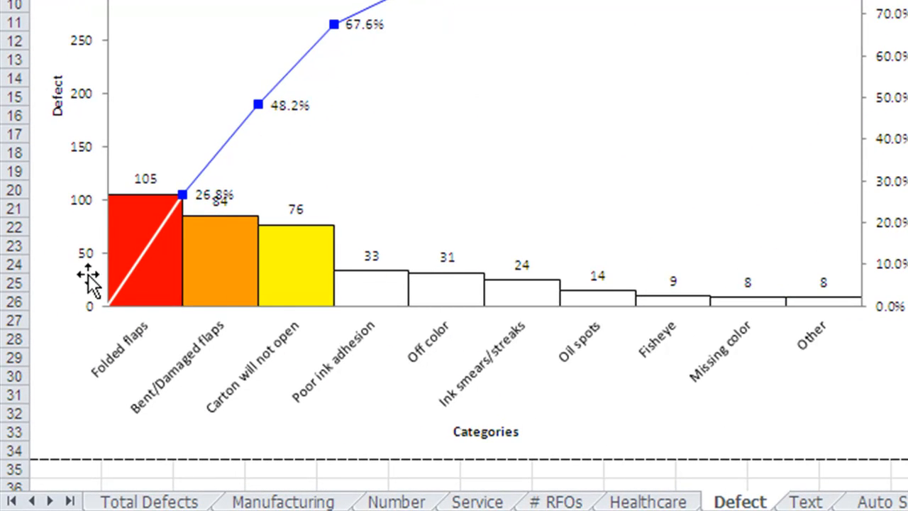
mouse_move(309, 286)
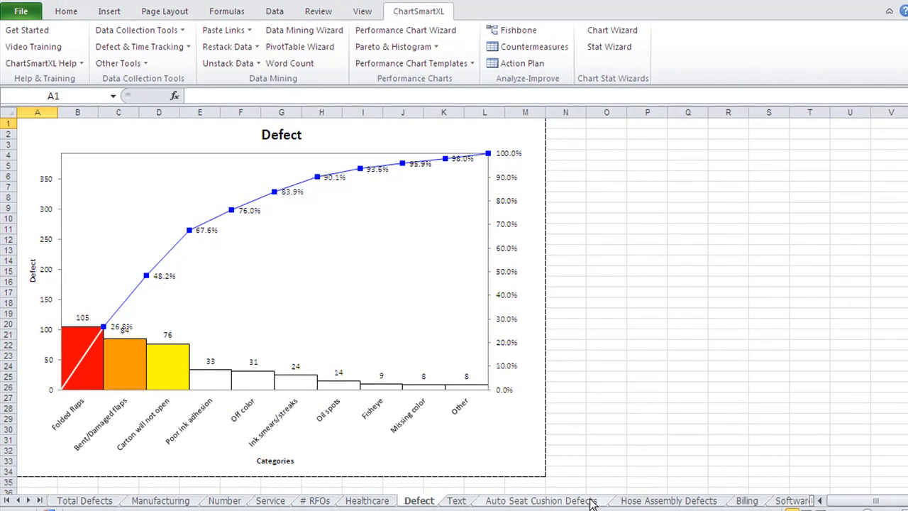
Create Pareto charts for Line 1, Line 2, Line 3 and Total Defects from the Manufacturing sheet's carton table A2:E14, summarizing after 9 bars
click(592, 501)
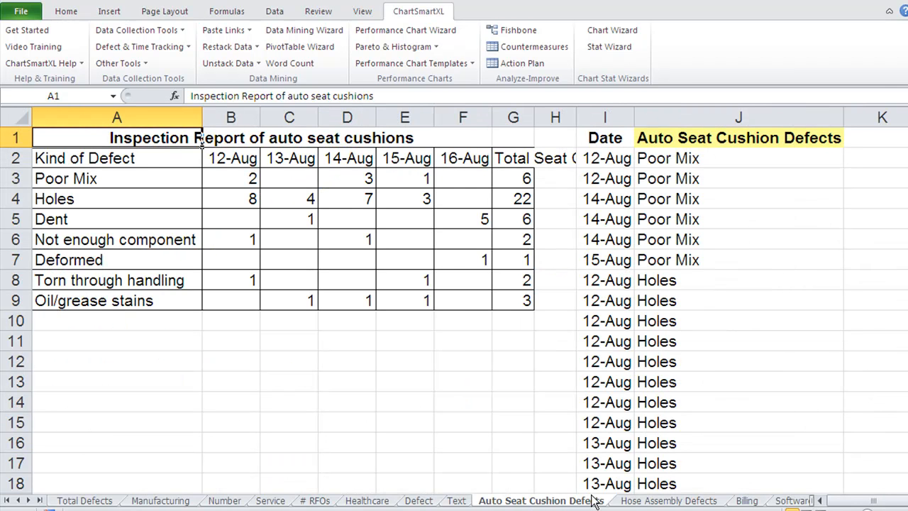
click(179, 500)
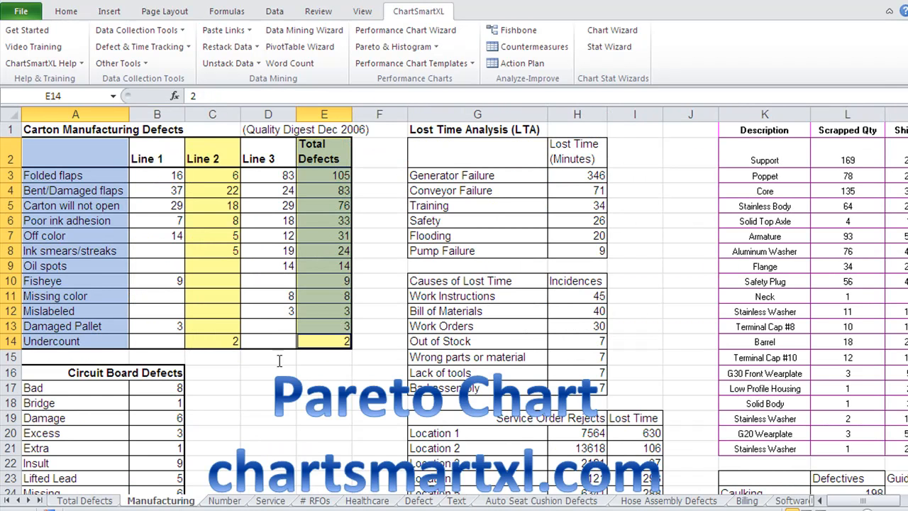
click(330, 341)
drag(329, 341, 65, 166)
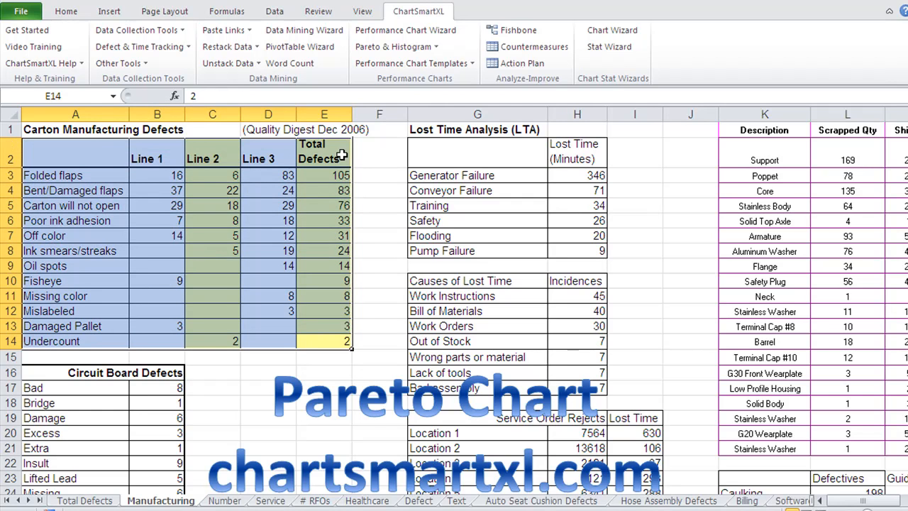
click(399, 47)
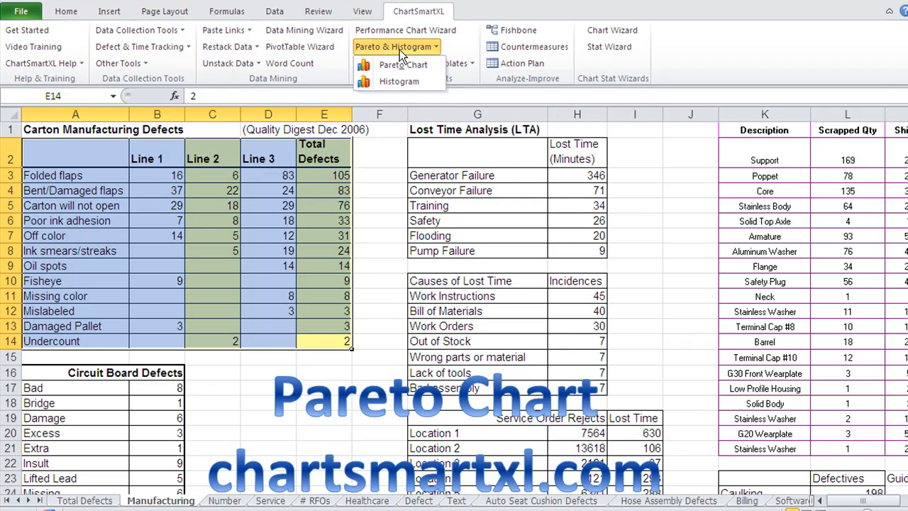
click(400, 63)
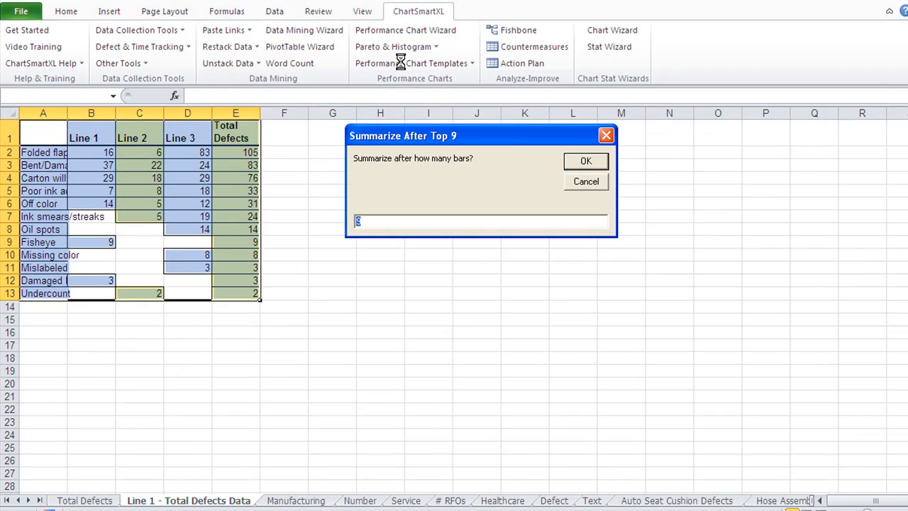
key(Return)
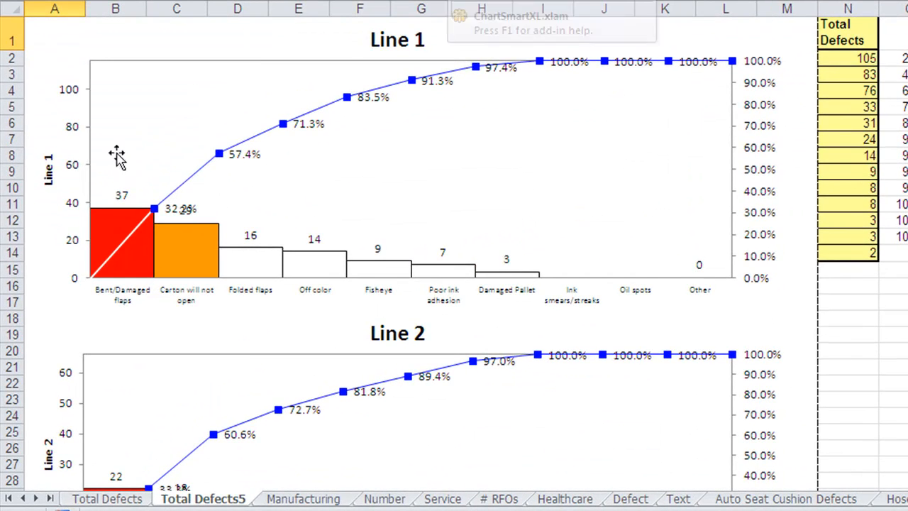
scroll(127, 213, down, 4)
scroll(127, 216, down, 9)
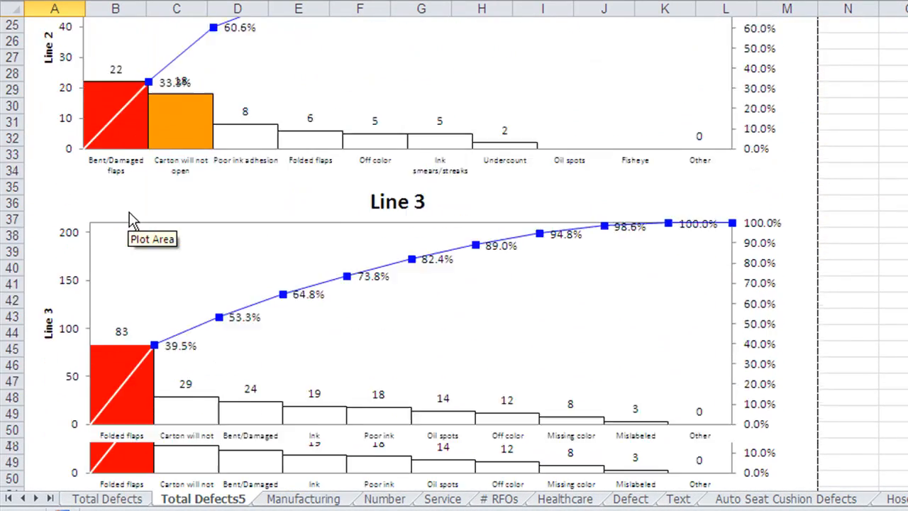
Compare the largest bars in the Line 1, Line 2, Line 3 and Total Defects Pareto charts, and return to the Manufacturing sheet
scroll(130, 215, down, 2)
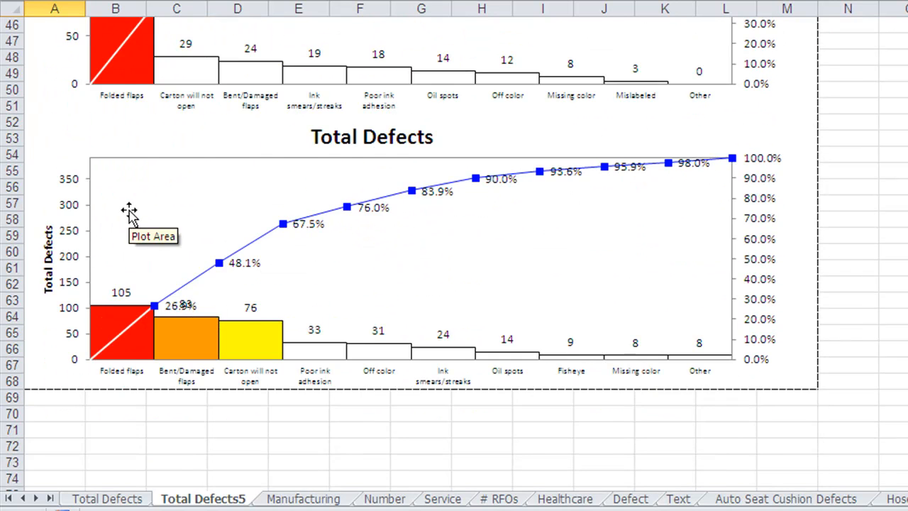
scroll(130, 213, up, 15)
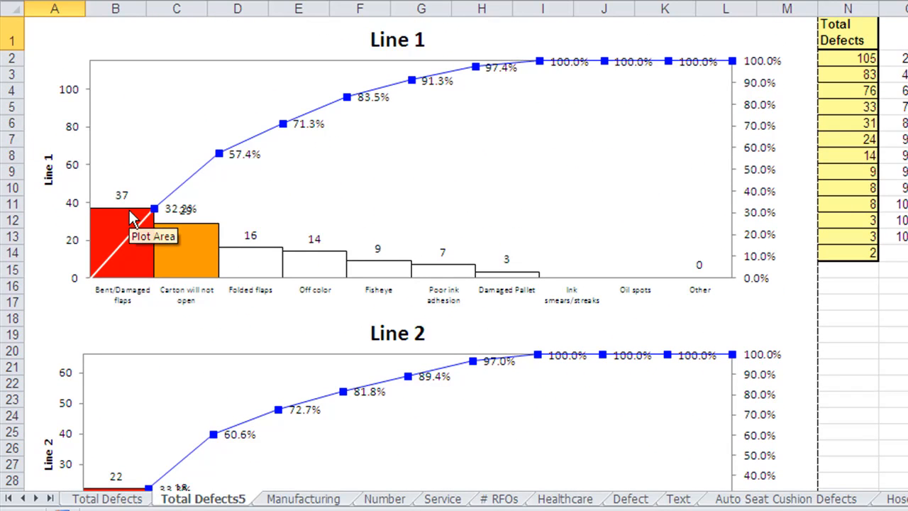
click(284, 500)
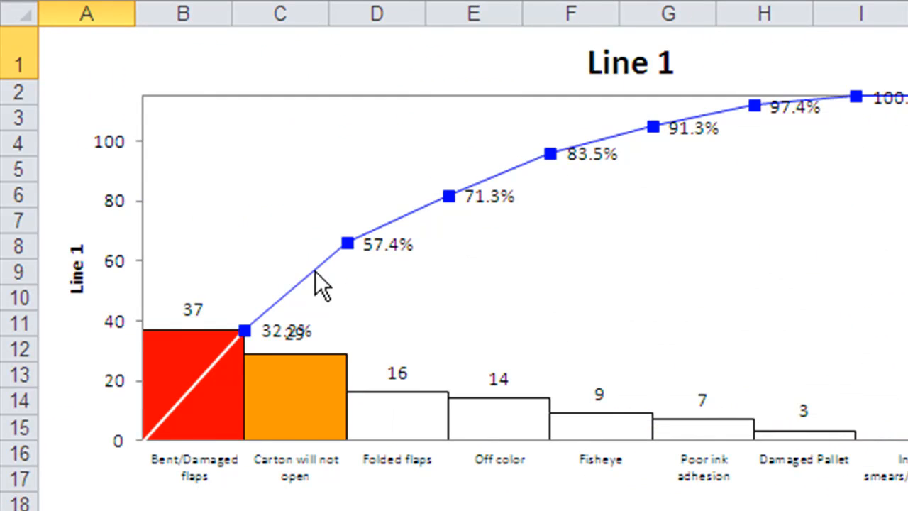
scroll(315, 276, down, 3)
scroll(375, 445, down, 5)
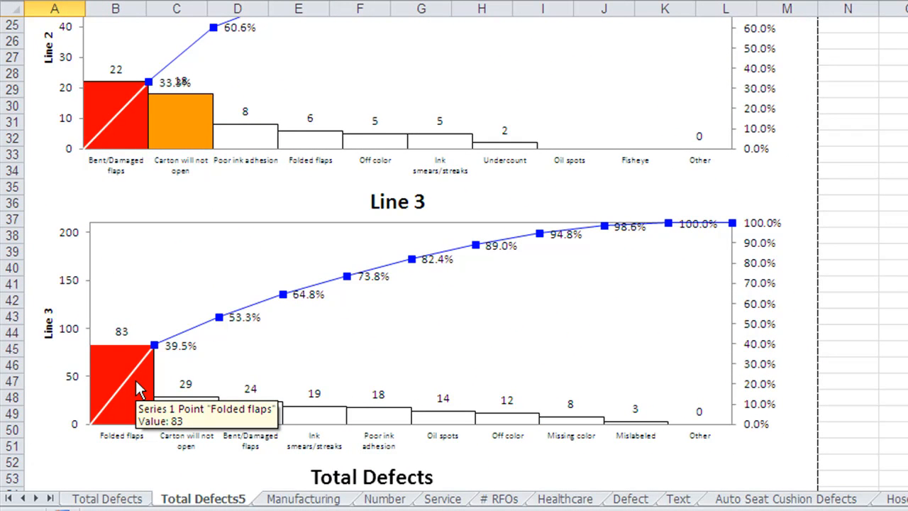
scroll(137, 386, up, 8)
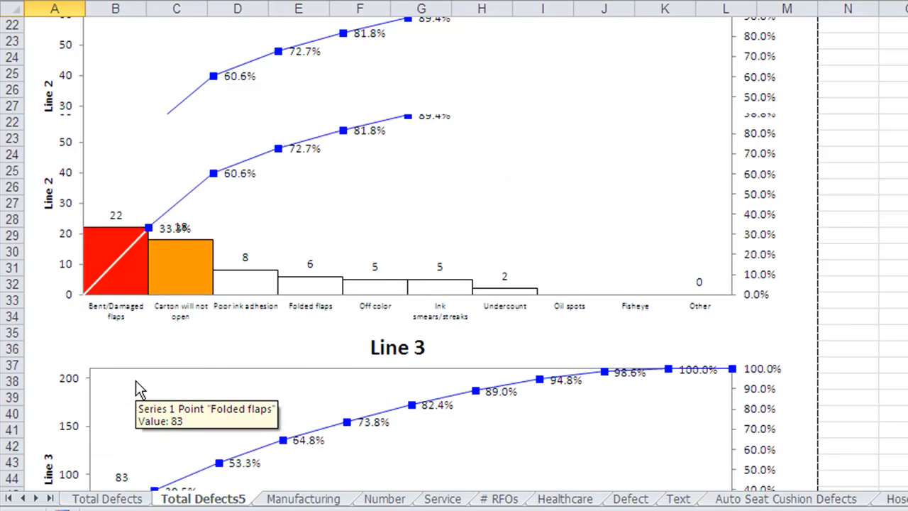
scroll(136, 383, down, 9)
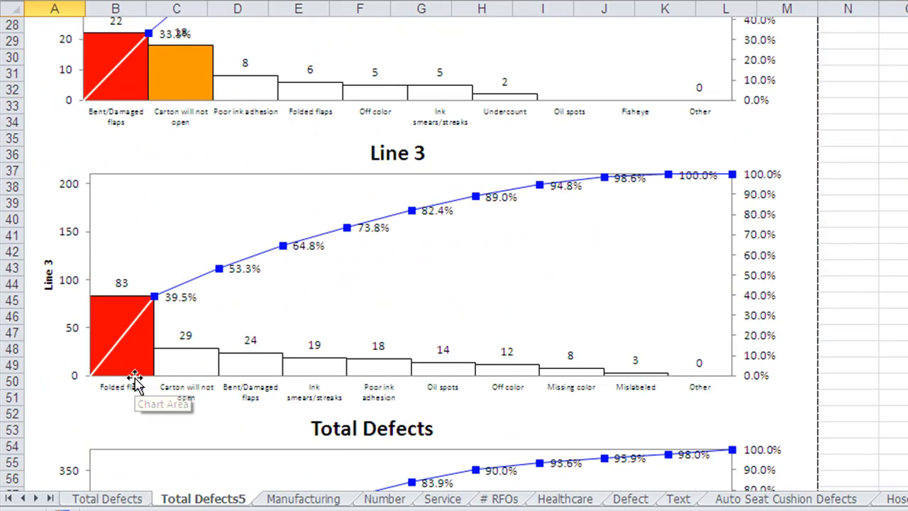
scroll(136, 383, down, 1)
scroll(135, 380, up, 10)
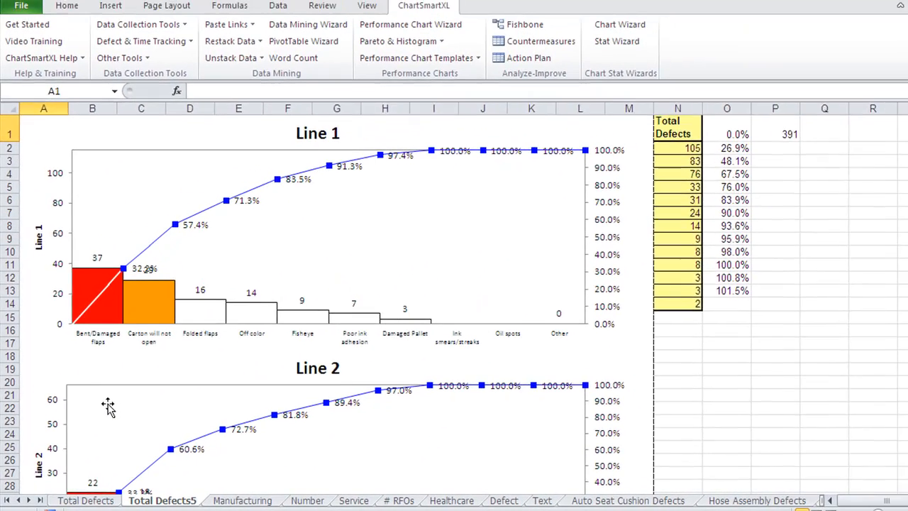
click(254, 500)
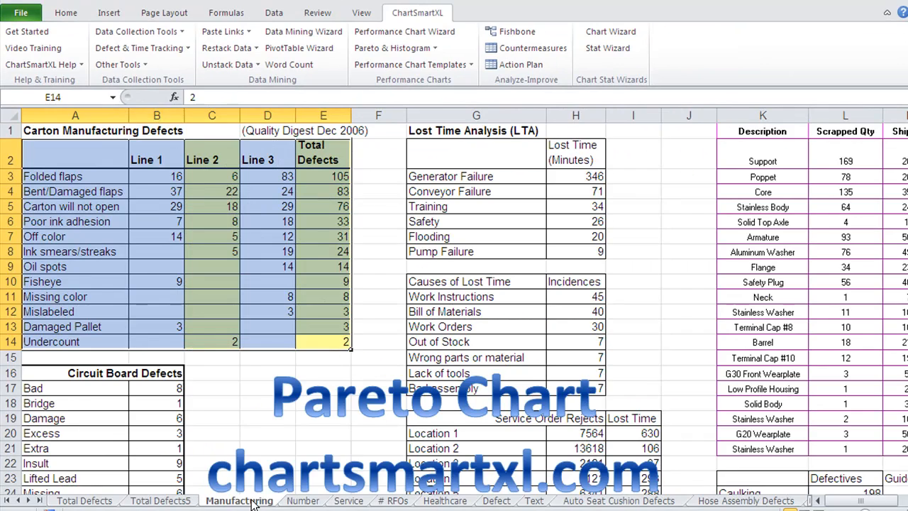